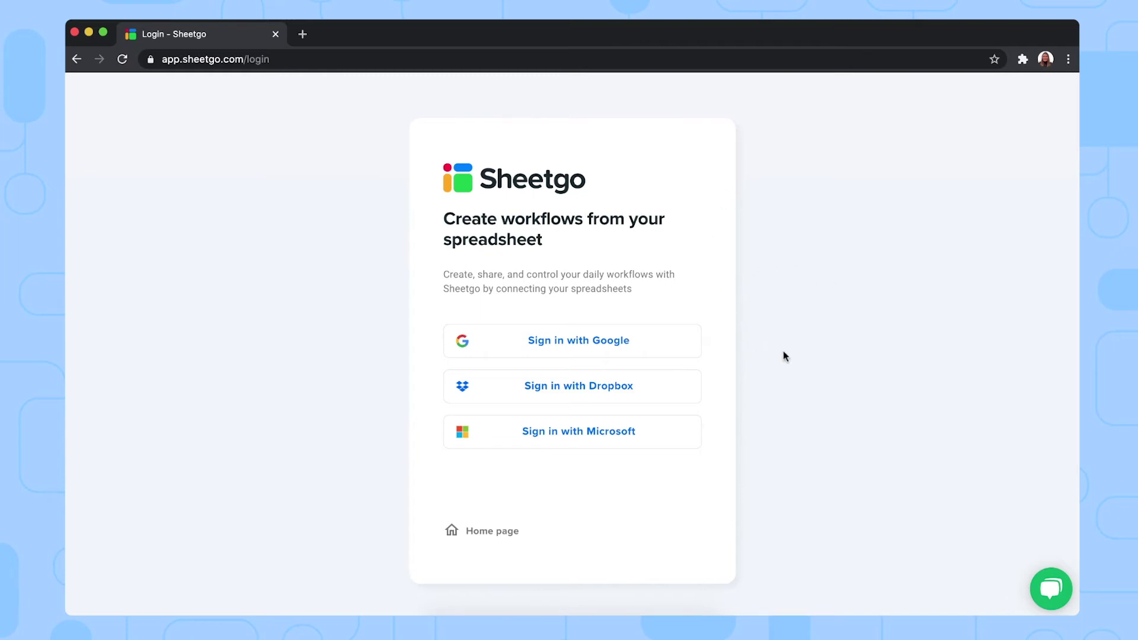
Sign in with Google and install the Company OKRs template.
click(557, 343)
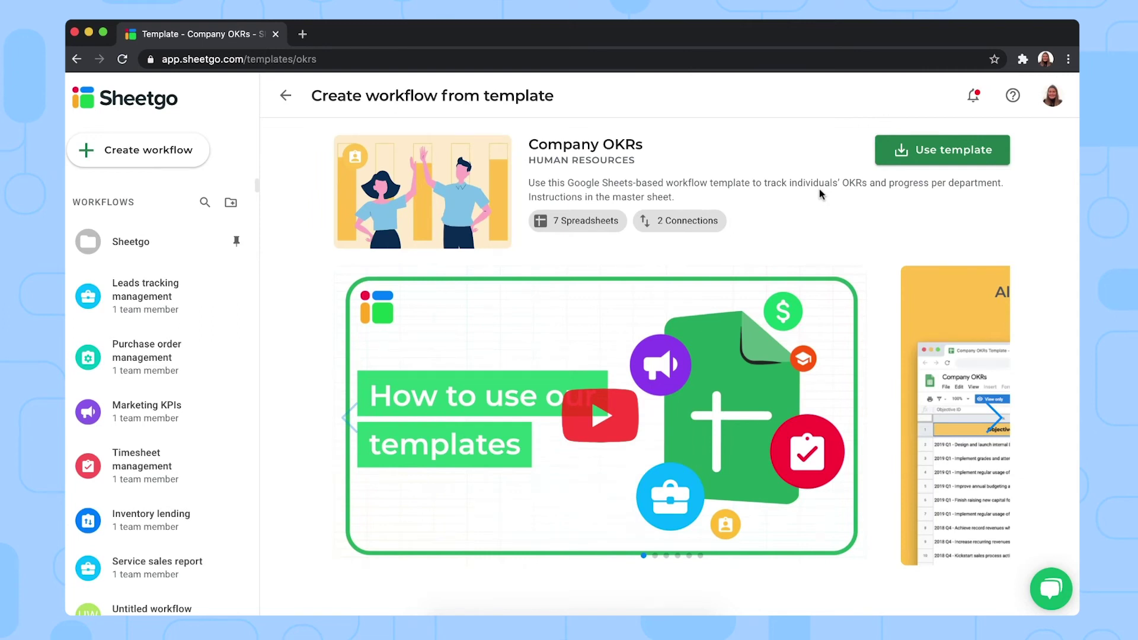
click(940, 163)
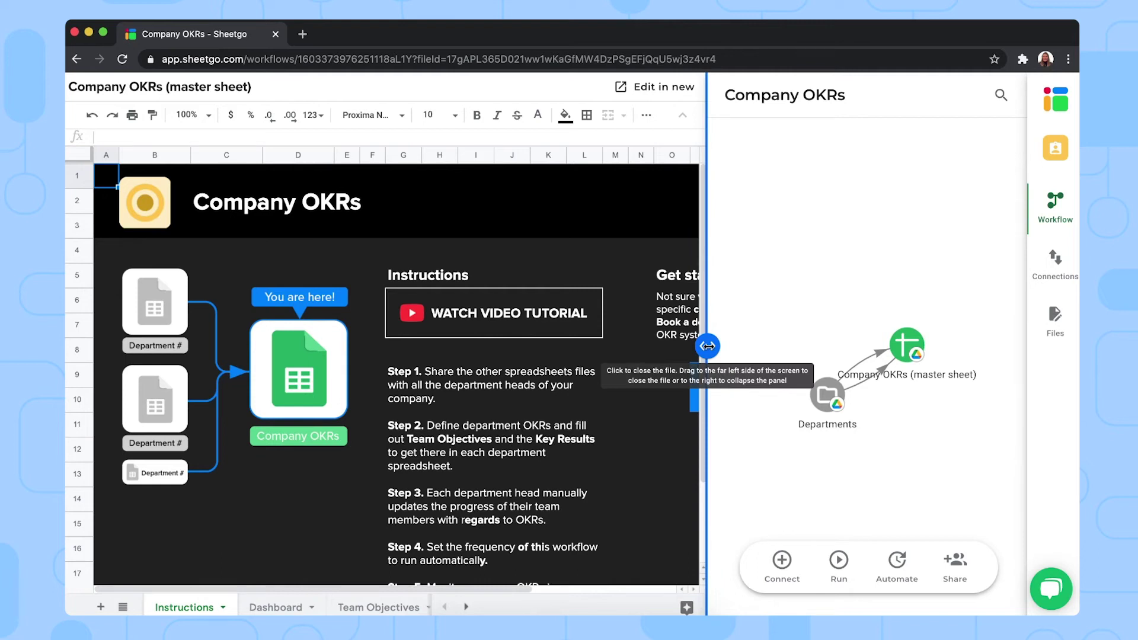
Collapse the workflow panel and show the master sheet's Dashboard tab.
drag(707, 346, 1032, 344)
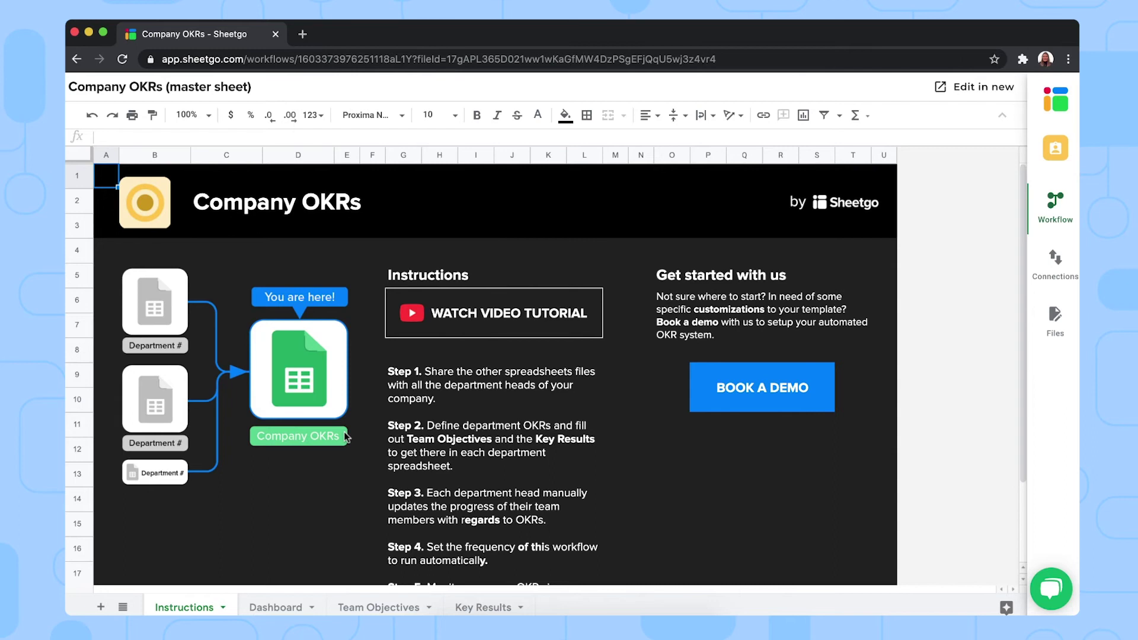
click(276, 608)
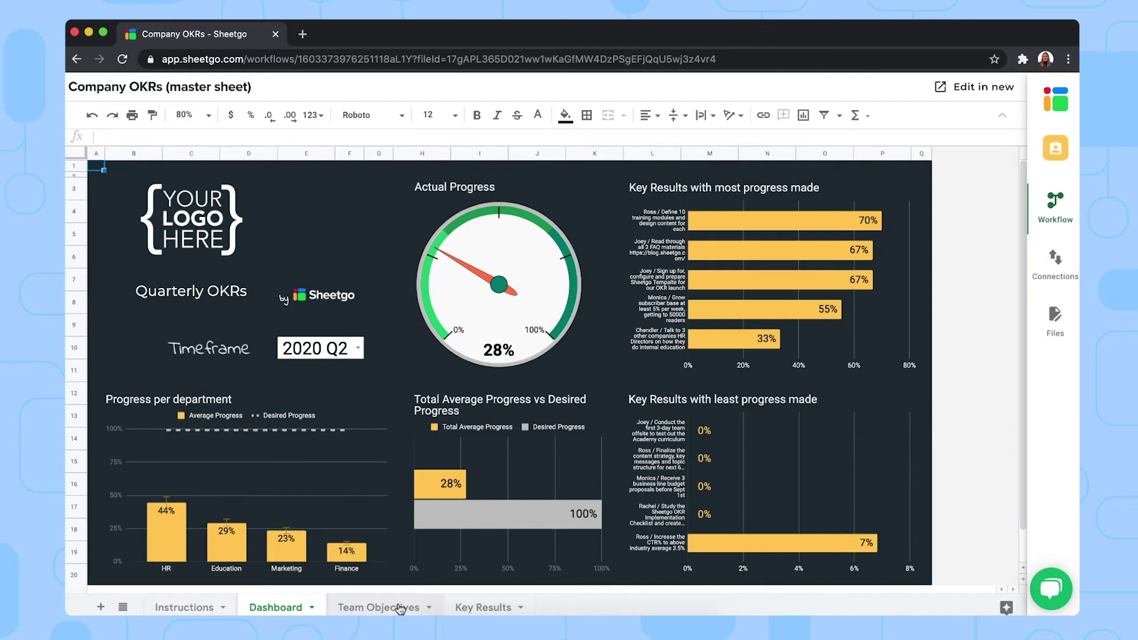
Review the Team Objectives and Key Results sheets, then reopen the workflow diagram.
click(381, 608)
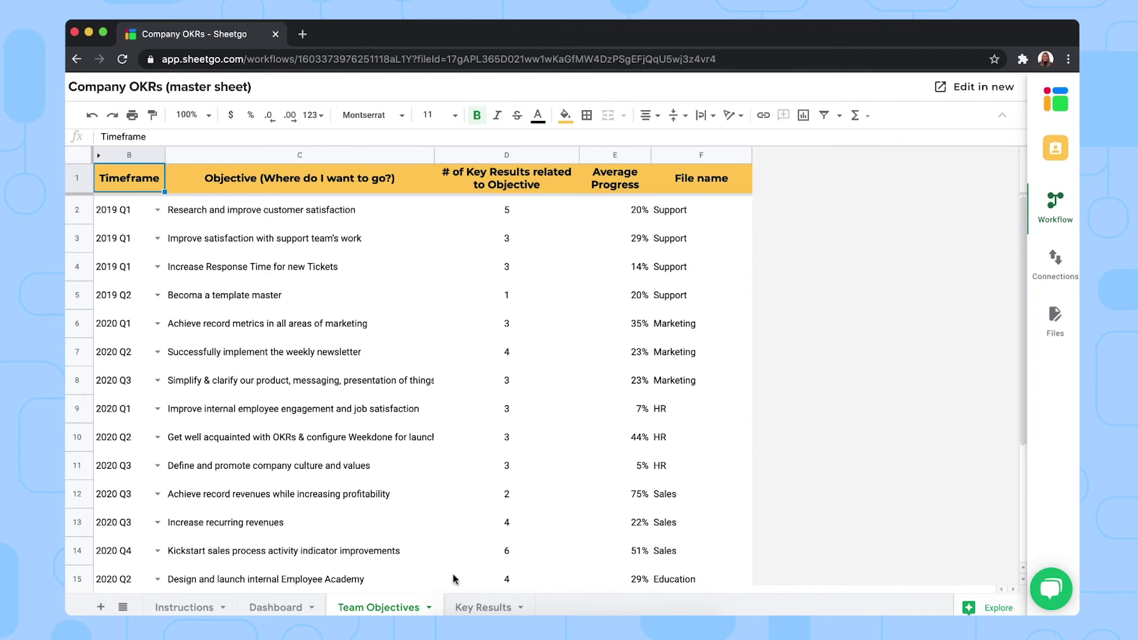
click(468, 603)
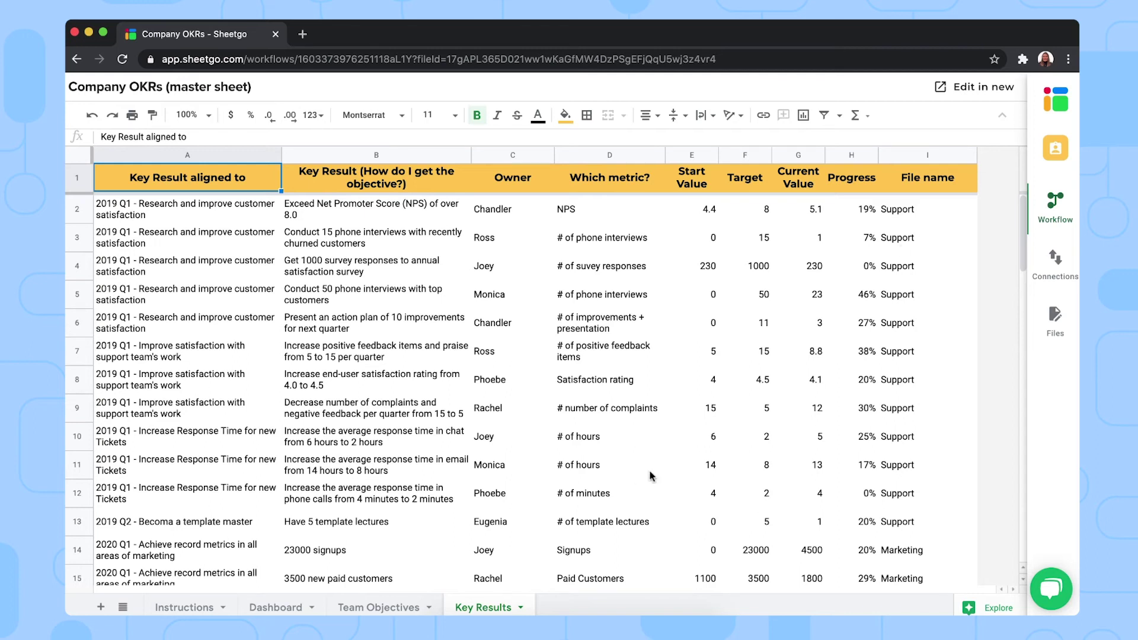
click(1056, 206)
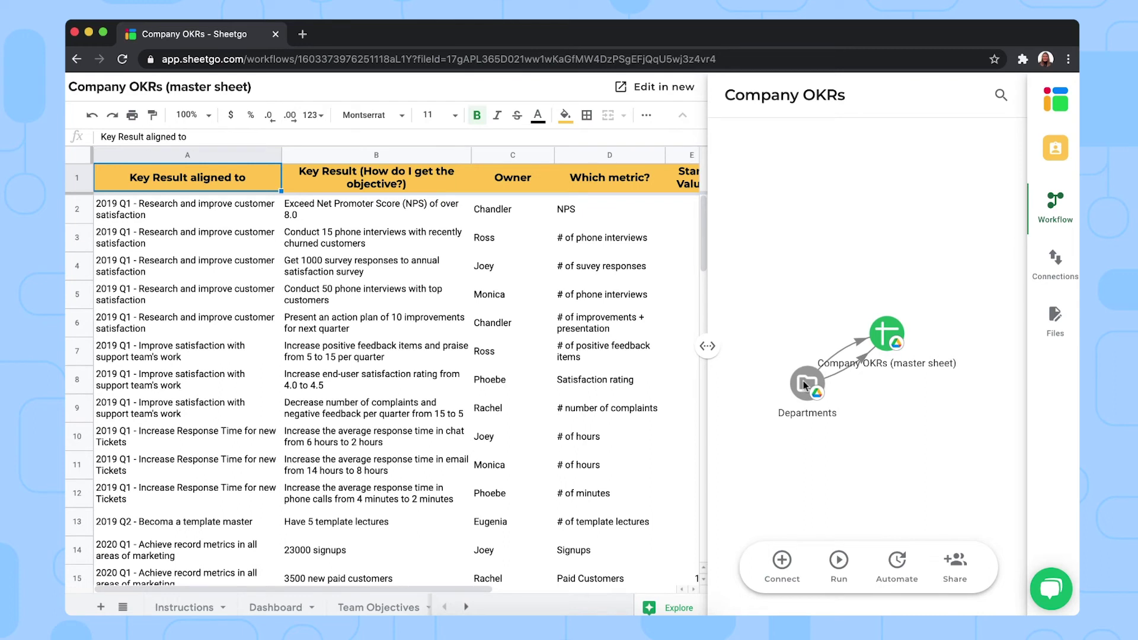
Open the Departments folder in Drive and the Support department spreadsheet.
click(805, 385)
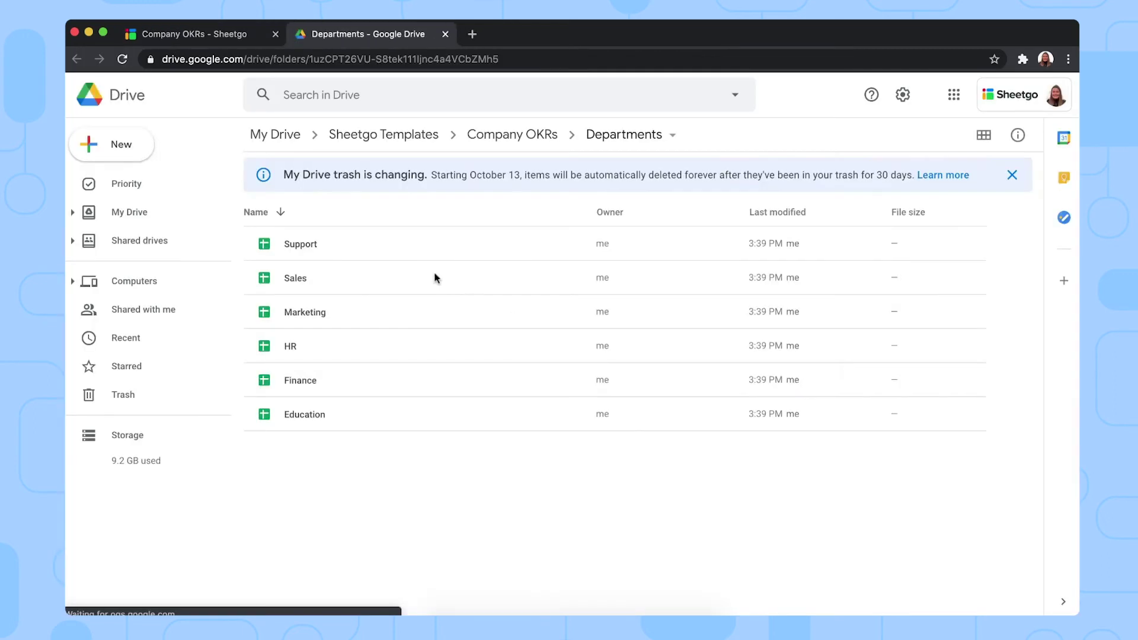
double_click(349, 252)
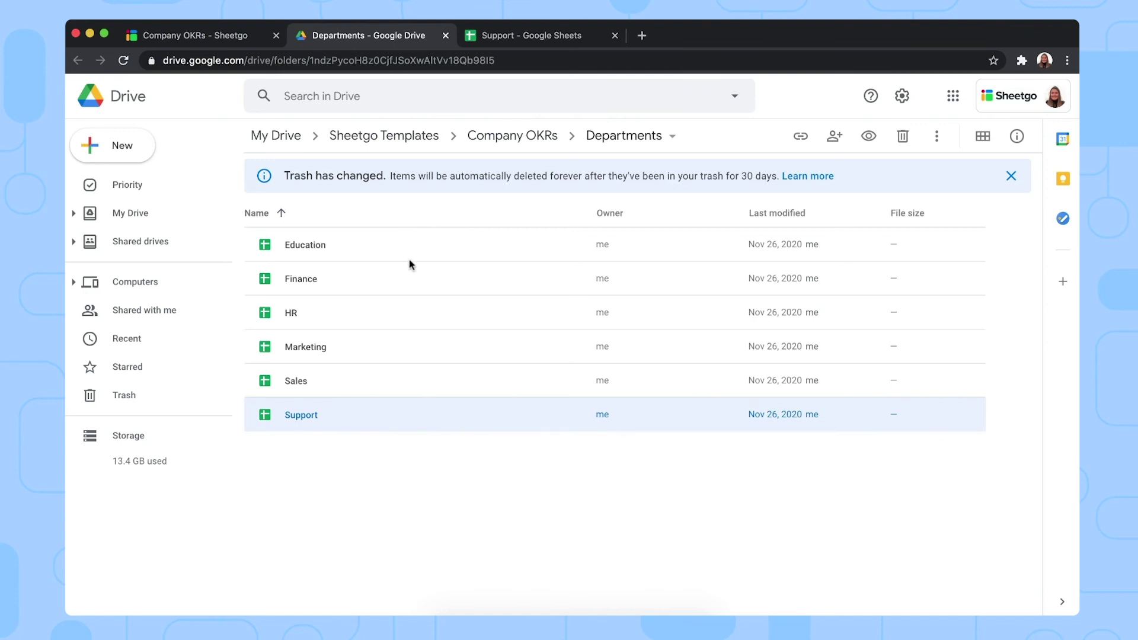
click(549, 38)
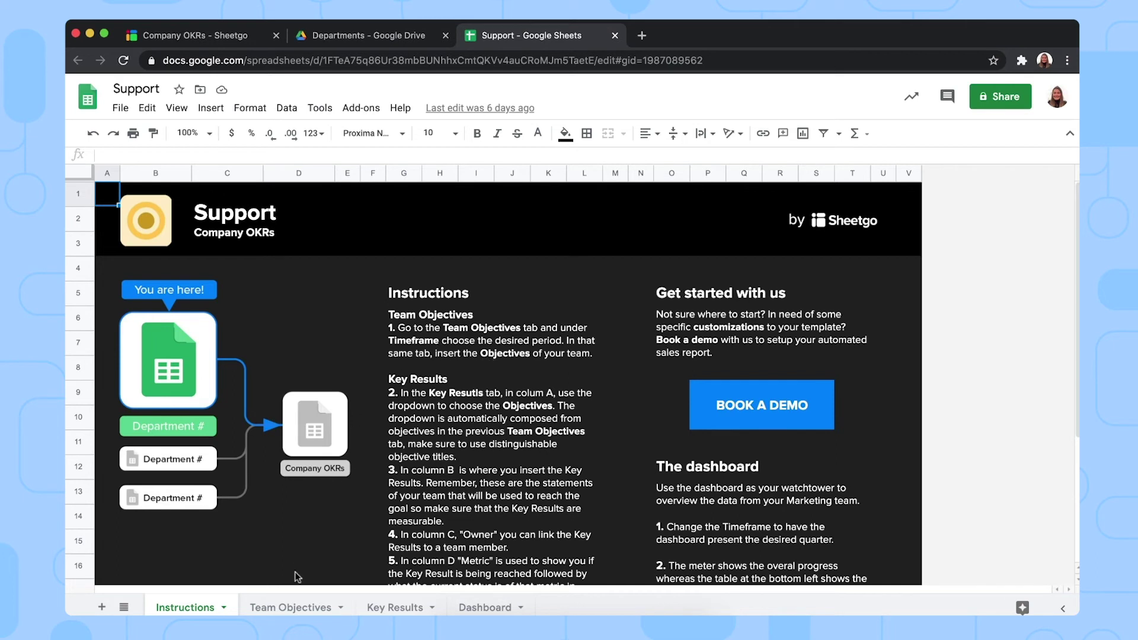
Check Support's Team Objectives, Key Results with the column H progress ARRAYFORMULA, and its Dashboard.
click(293, 602)
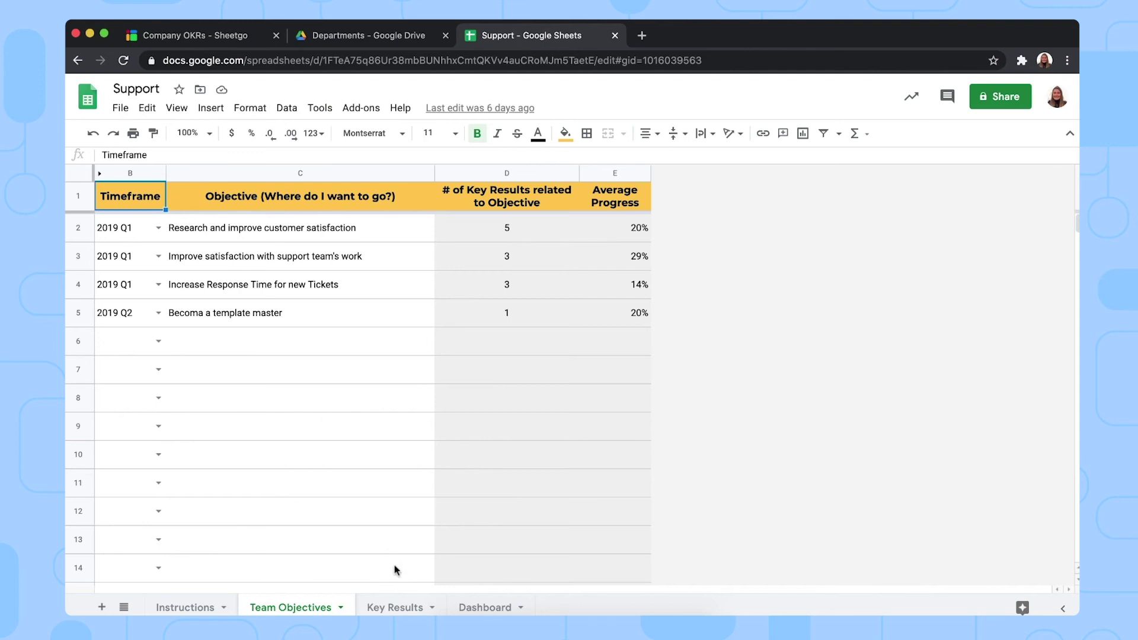
click(394, 609)
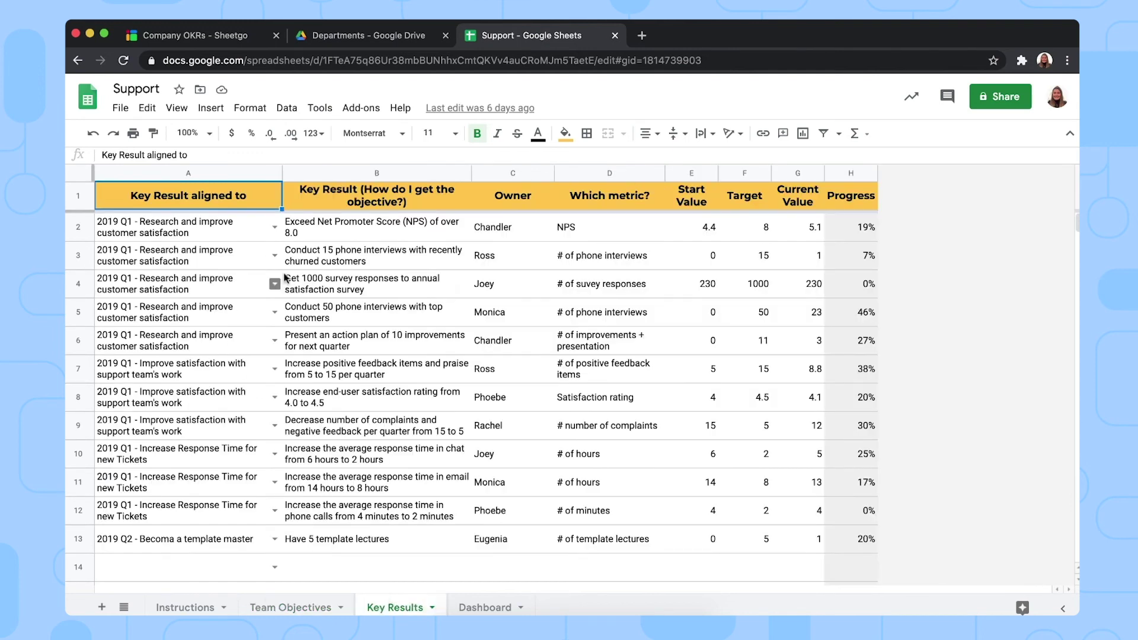
click(847, 174)
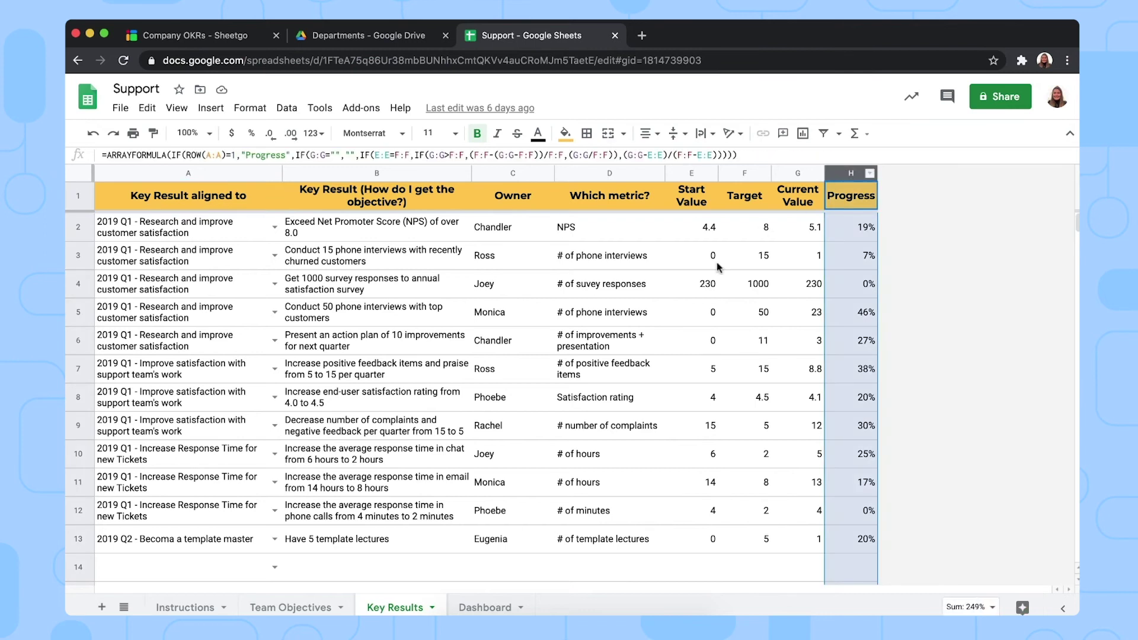
click(492, 608)
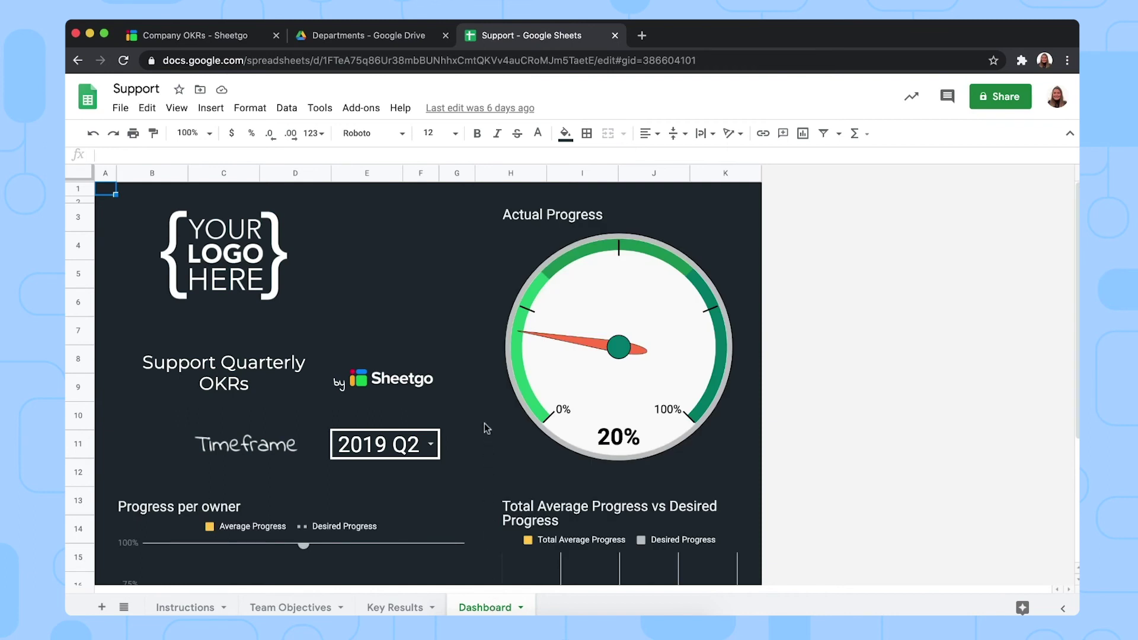
scroll(486, 427, down, 1)
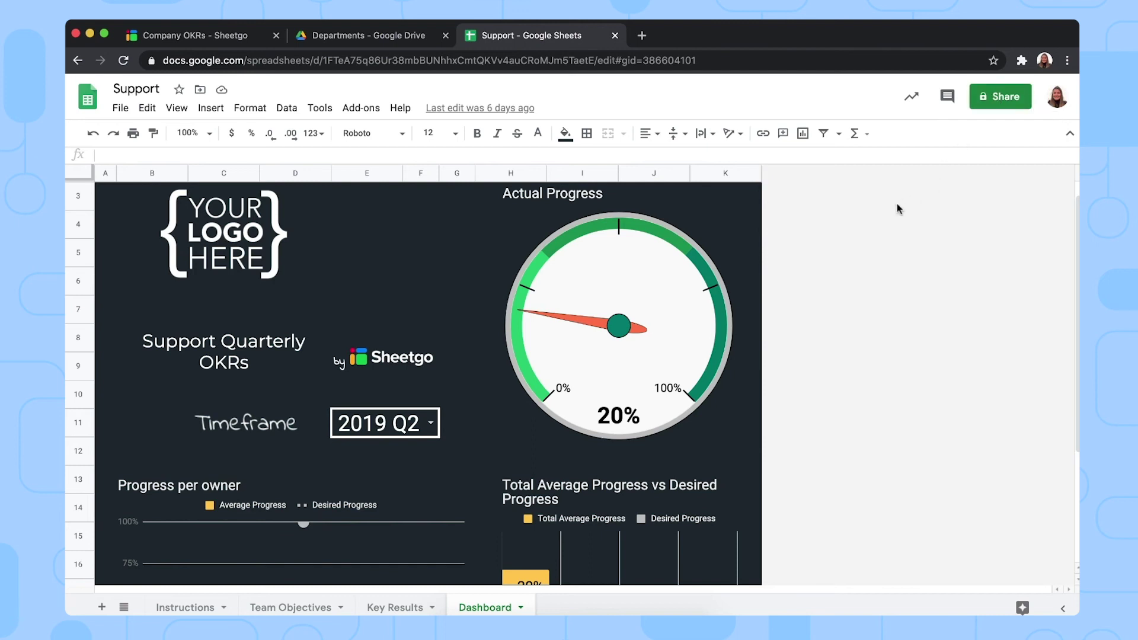
Return to the Company OKRs master Dashboard and run the workflow to refresh it.
click(229, 38)
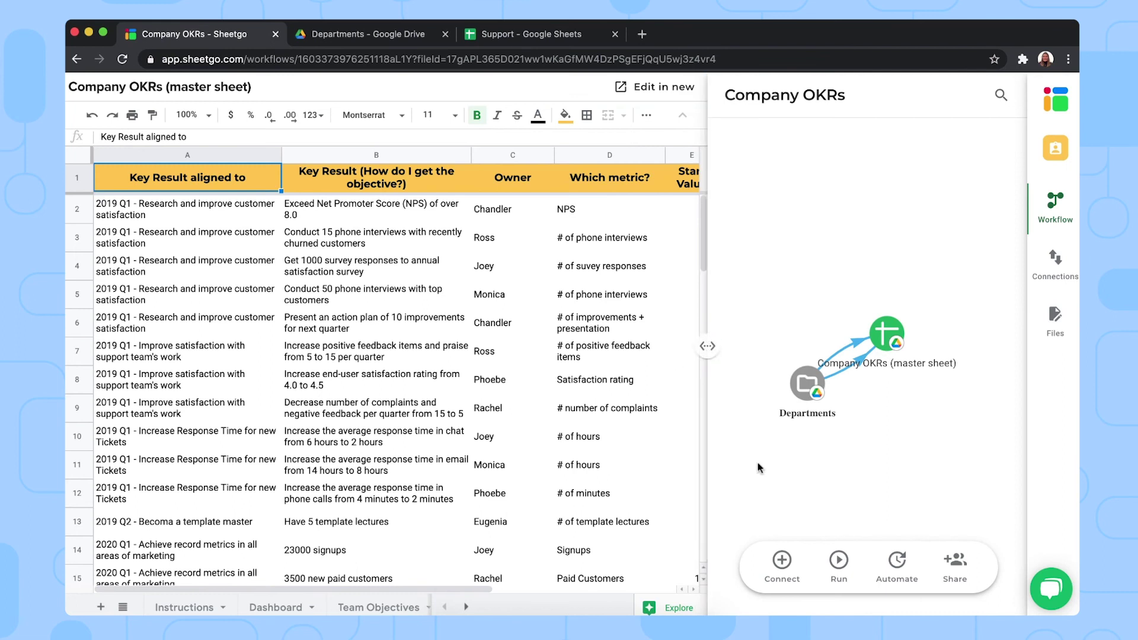
click(271, 610)
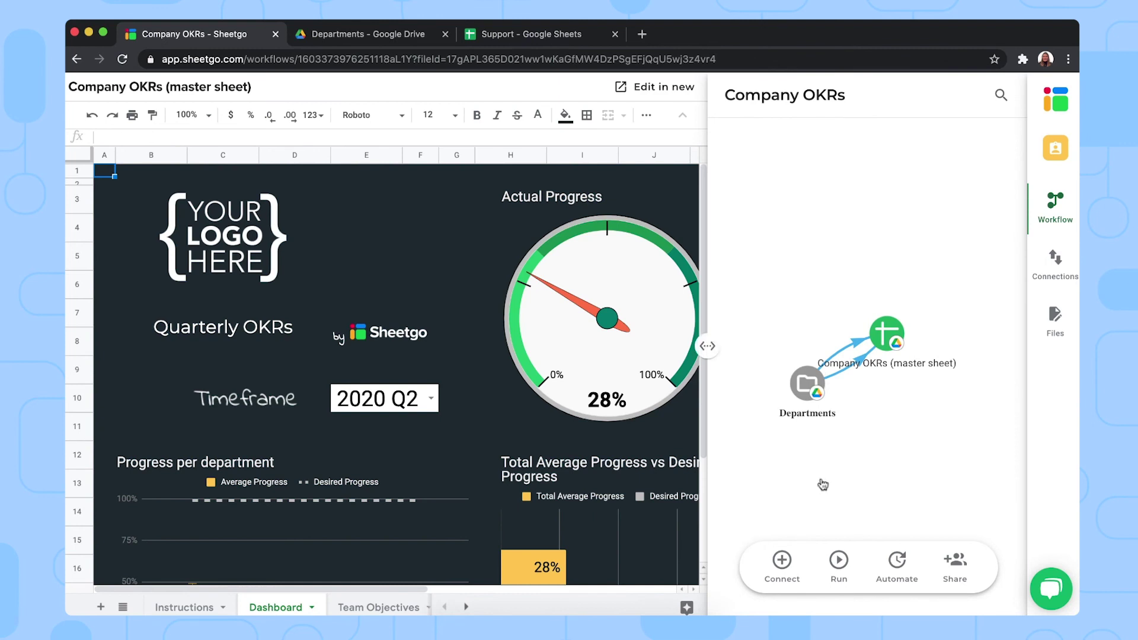
click(847, 572)
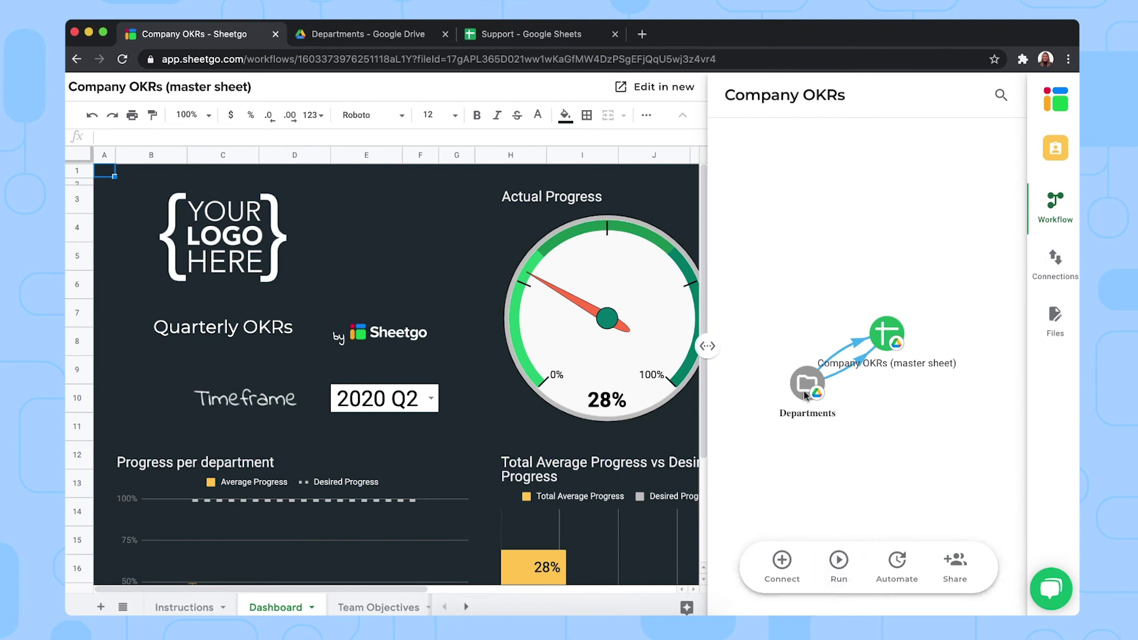